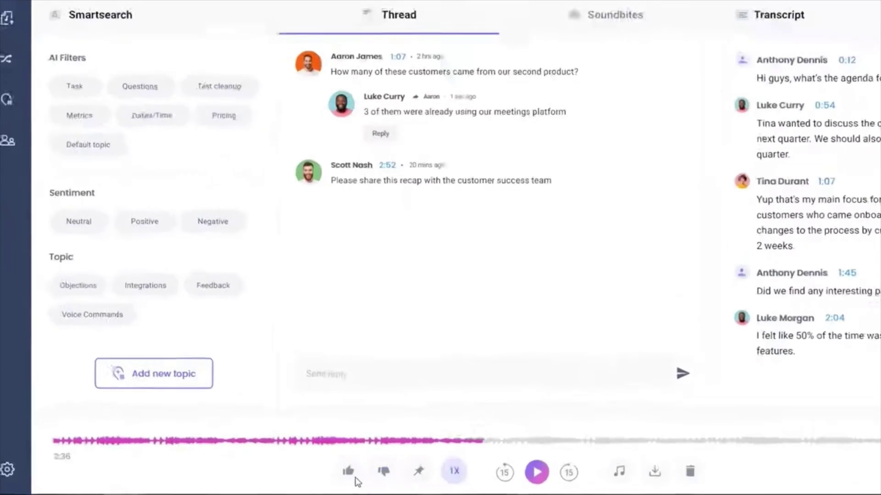
Step: Add a thumbs-up reaction marker at the current moment on the recording's waveform
left_click(348, 472)
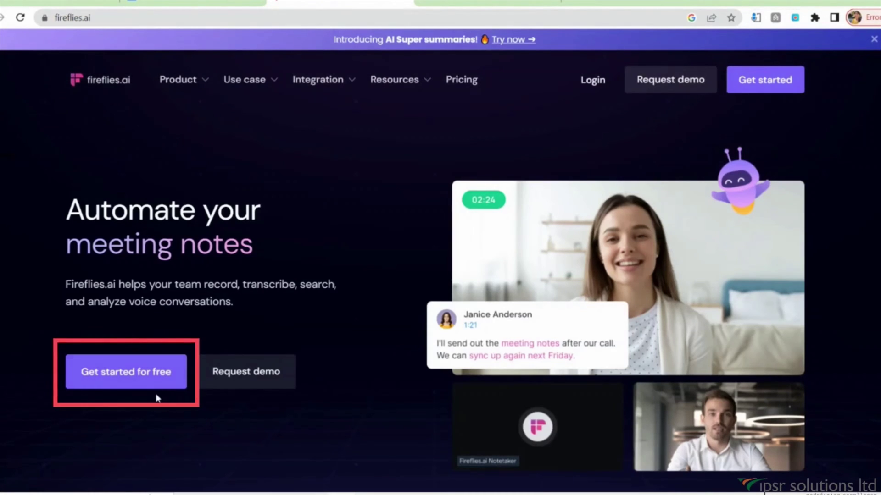
Step: Start free sign-up from the fireflies.ai homepage via 'Get started for free'
left_click(177, 374)
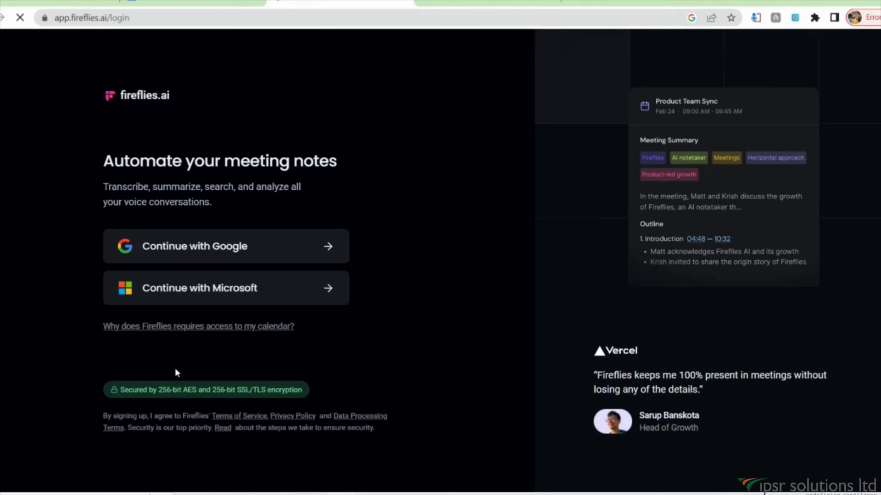
Step: Continue with Google using the workspace account and allow Fireflies.ai calendar access
left_click(183, 247)
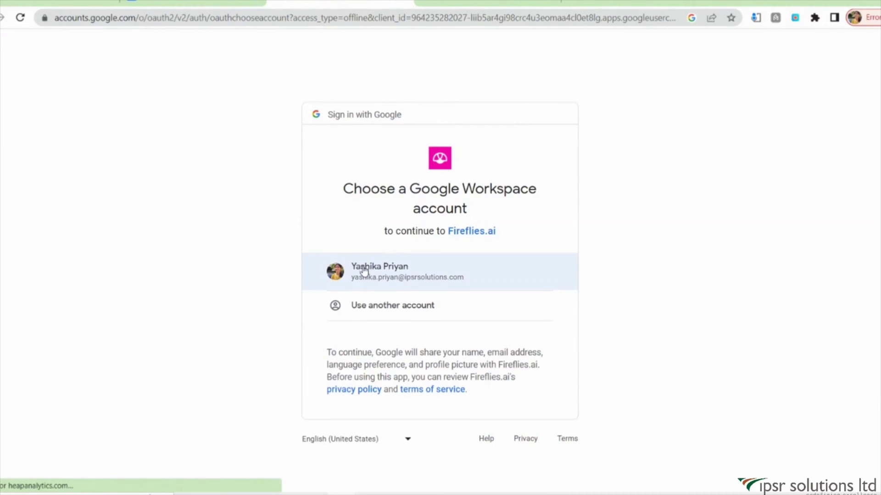
left_click(363, 272)
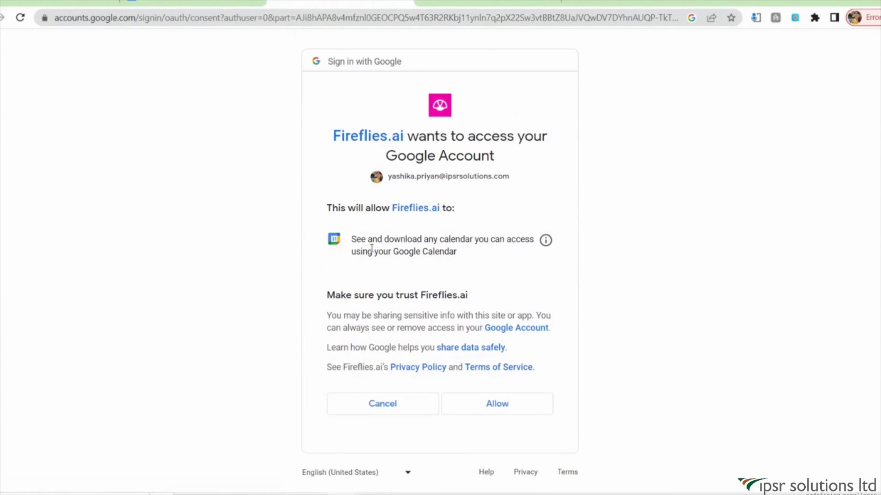
left_click_drag(351, 236, 418, 252)
left_click(464, 252)
left_click(465, 404)
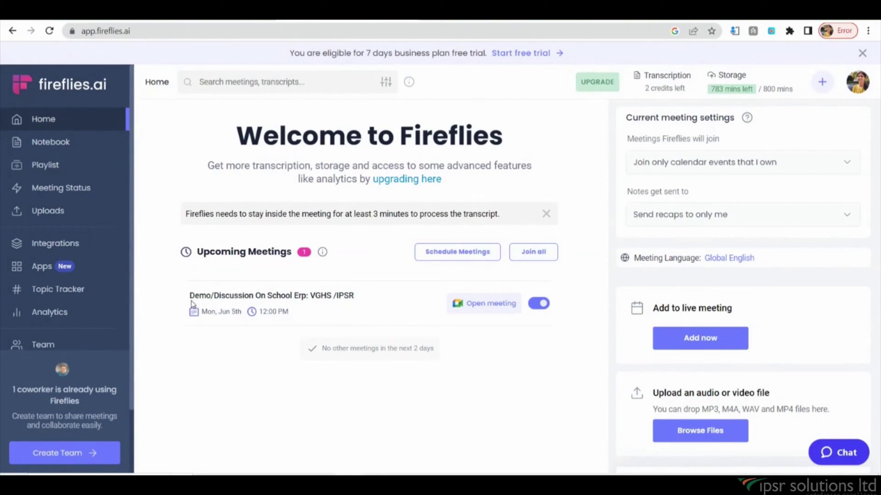
left_click_drag(189, 294, 339, 316)
left_click(398, 316)
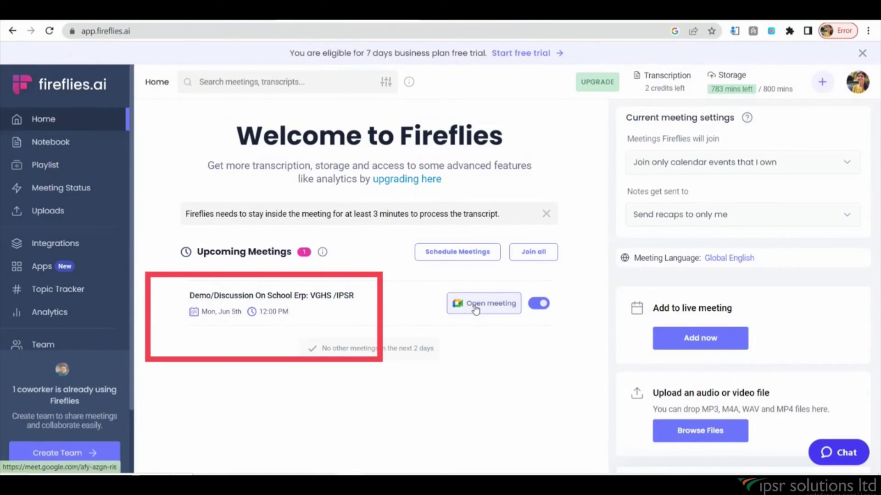
left_click(538, 304)
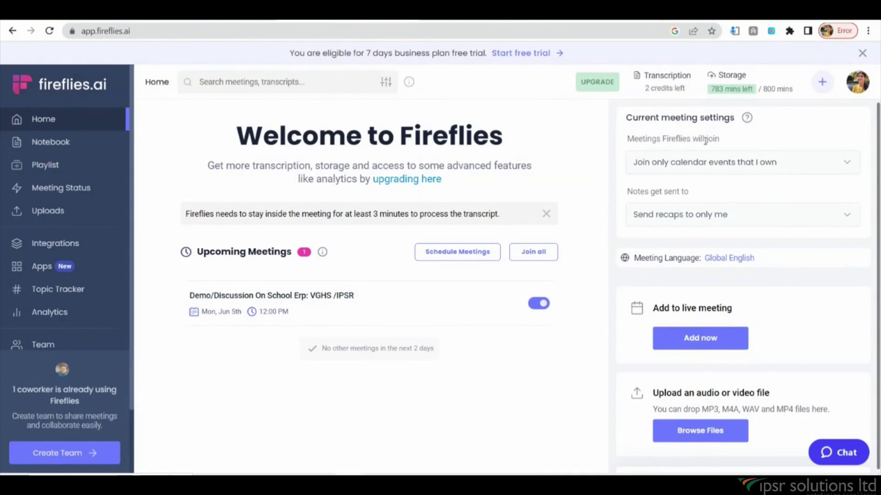
left_click(807, 165)
scroll(854, 253, "down", 1)
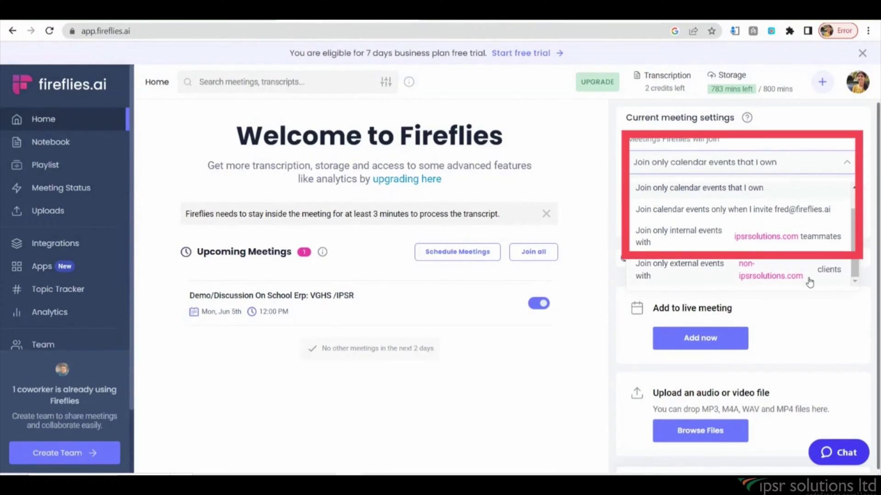
left_click(786, 214)
scroll(756, 303, "down", 1)
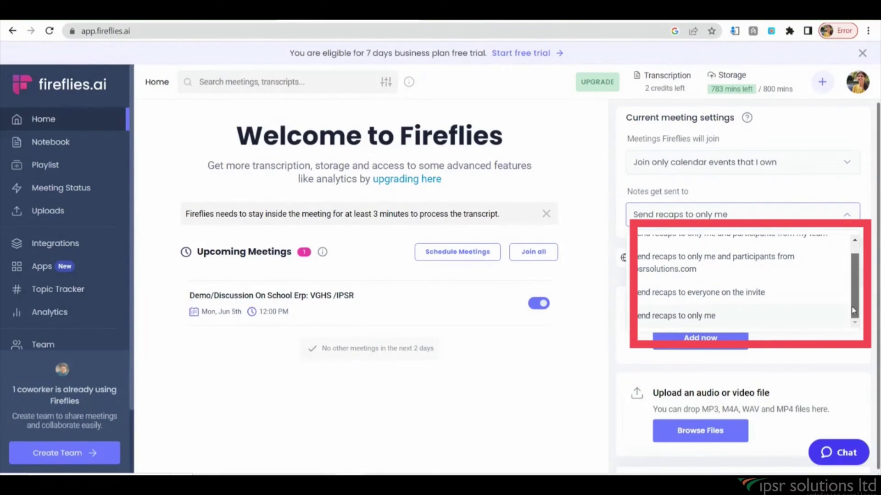
left_click(800, 348)
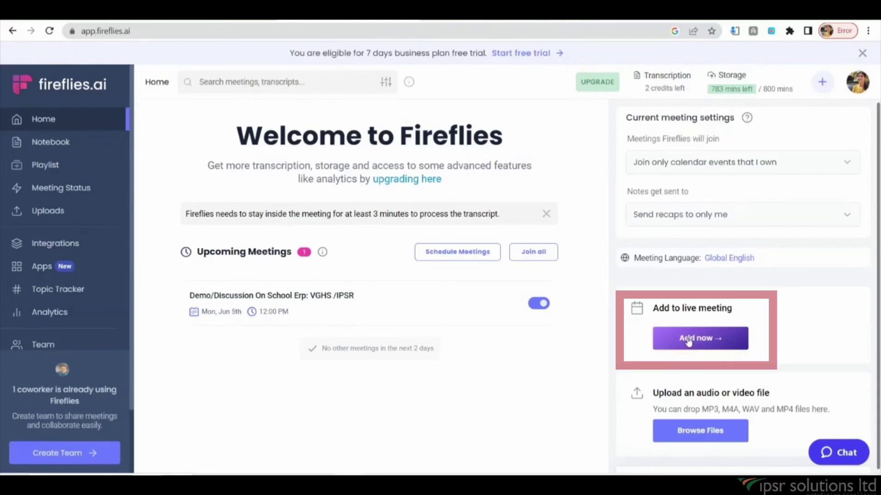
left_click(688, 342)
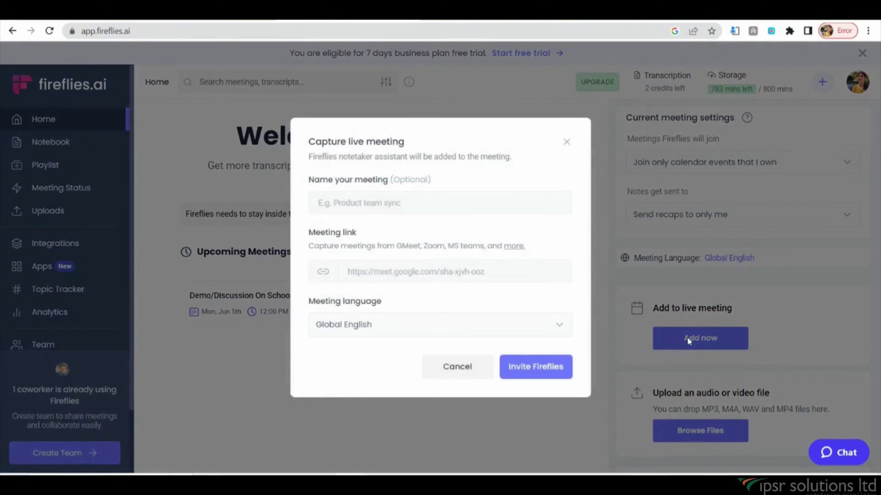
left_click(375, 204)
left_click(379, 271)
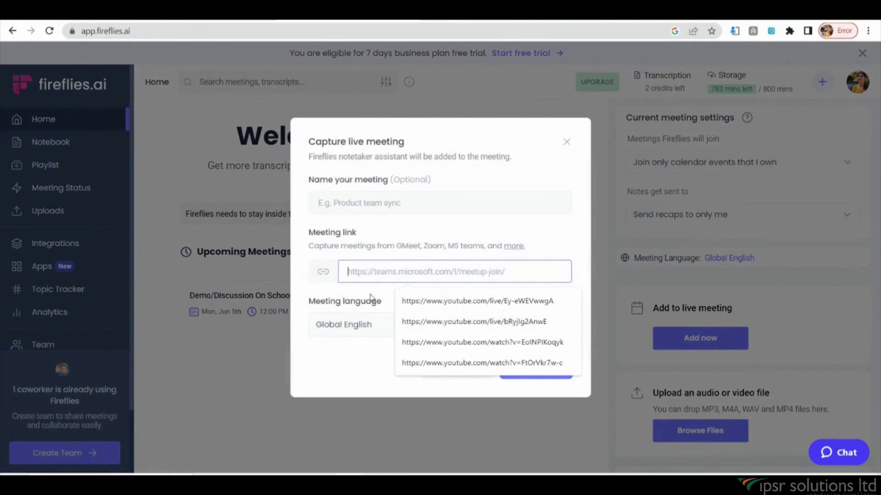
left_click(369, 326)
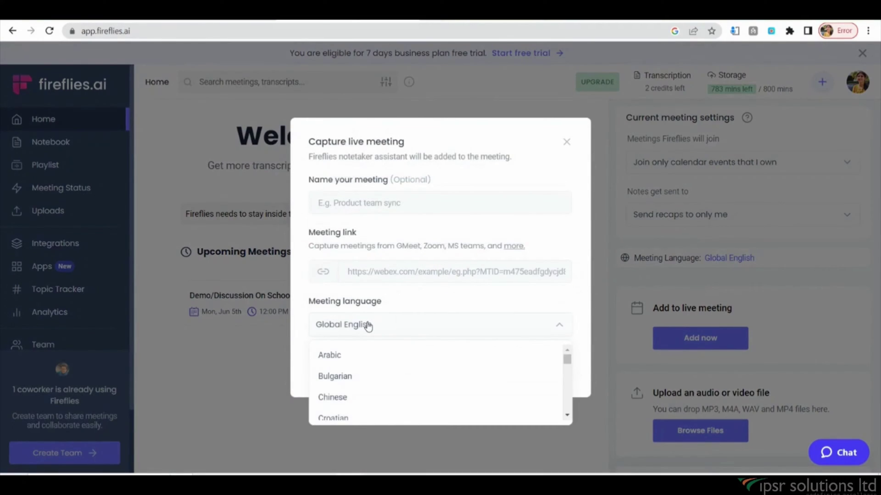
left_click(392, 270)
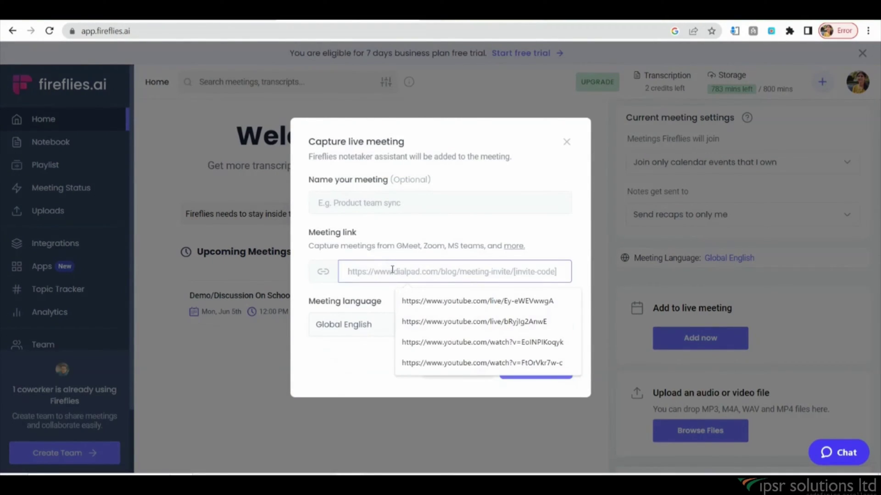
left_click(380, 295)
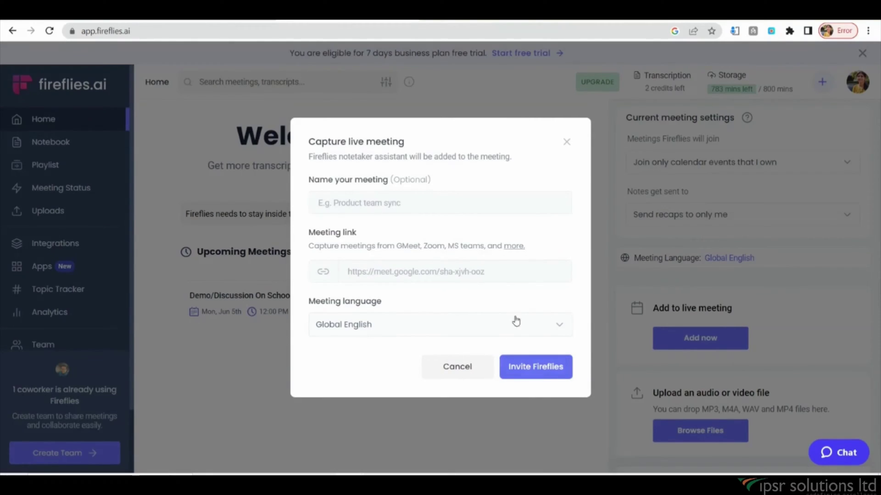
left_click(566, 142)
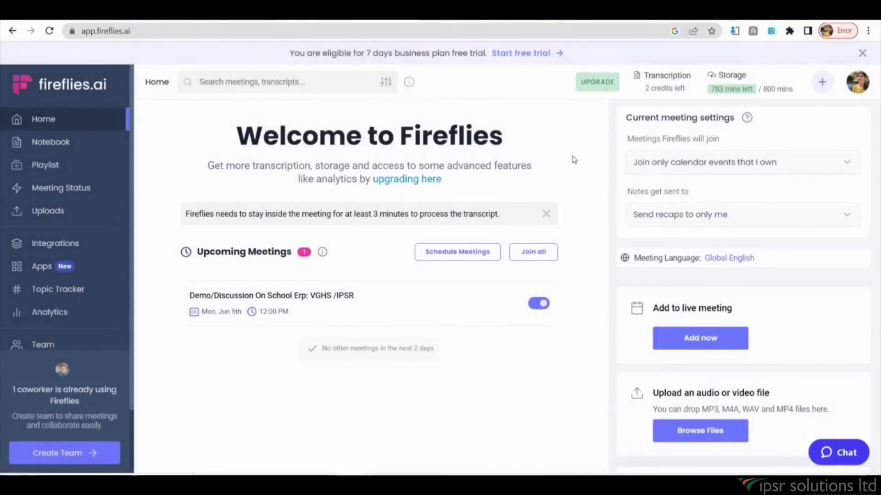
Step: Upload the 'audio' file from Desktop > IPE RECORDING > st joseph > Data
left_click(694, 430)
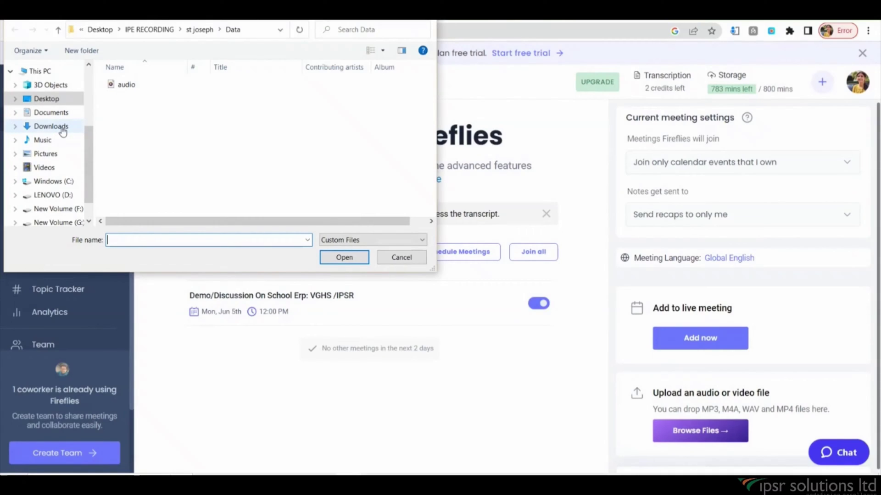
left_click(132, 85)
left_click(329, 262)
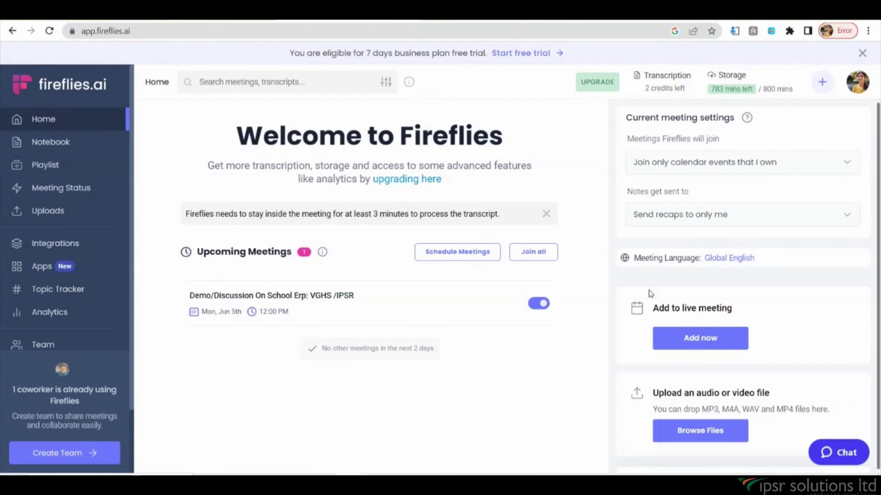
Step: Open Notebook's My Meetings, listing the 17-minute audio.wav from Mon, Jun 05
left_click(63, 212)
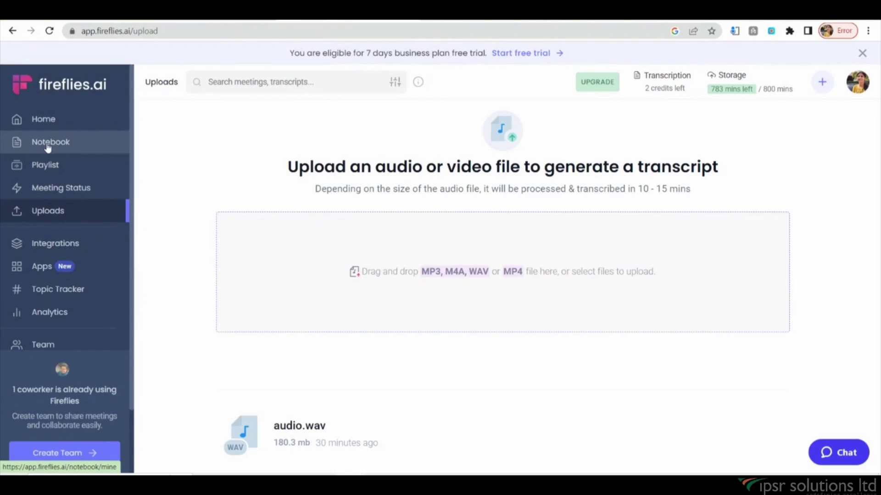
left_click(48, 146)
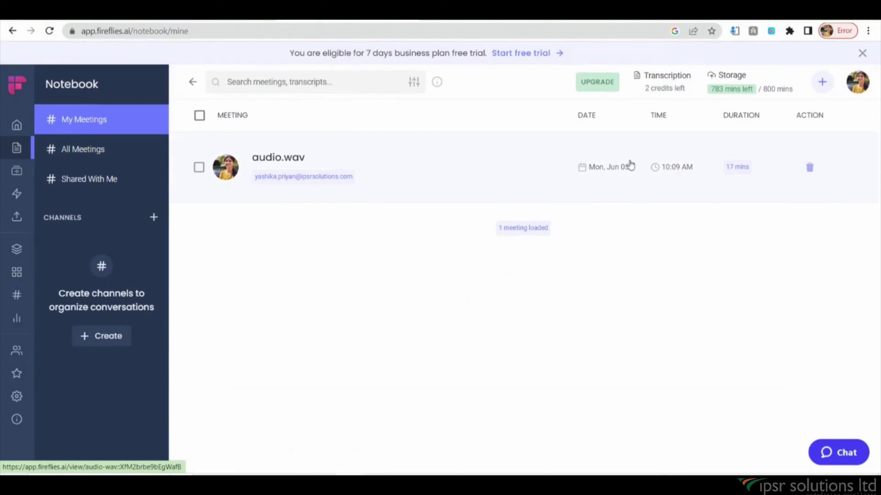
Step: Open the audio.wav meeting, scroll to Action Items, and select transcript lines including Speaker 5's reply
left_click(280, 158)
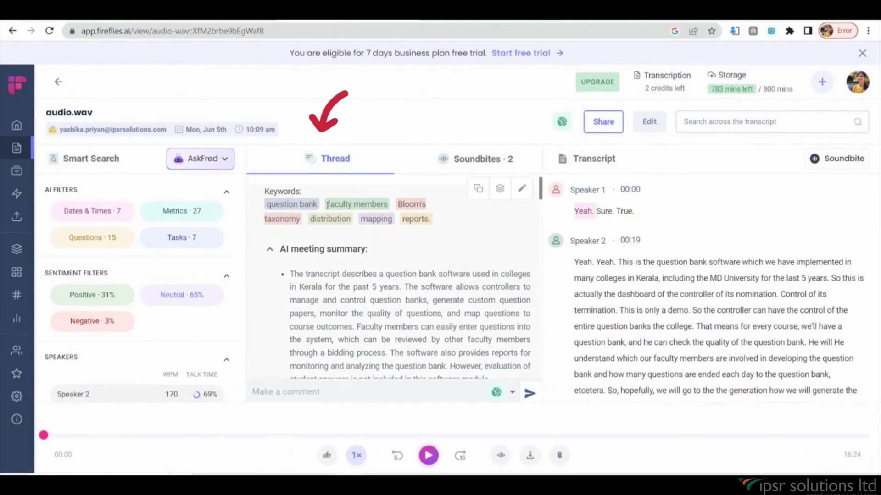
left_click_drag(540, 200, 542, 375)
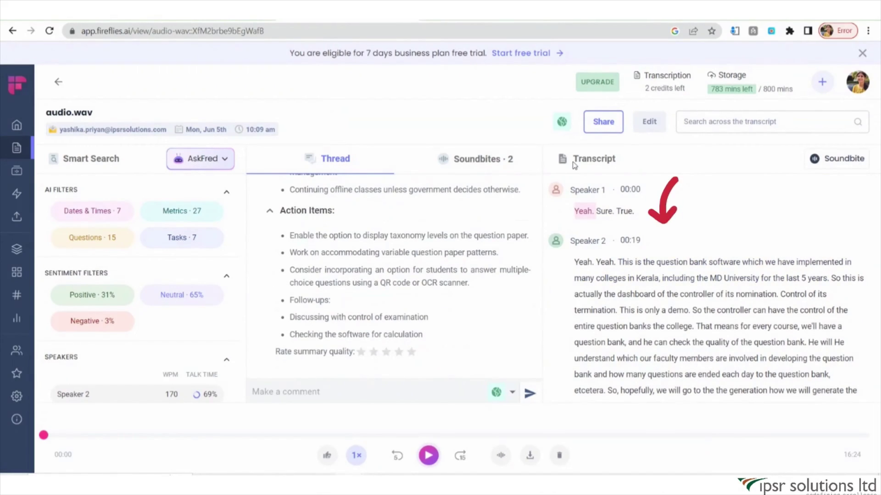
left_click_drag(573, 211, 635, 211)
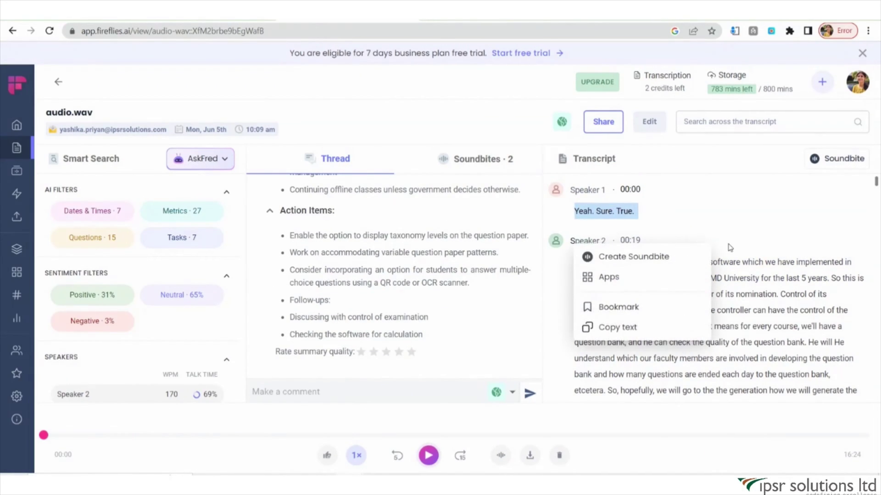
left_click(637, 292)
scroll(815, 258, "down", 20)
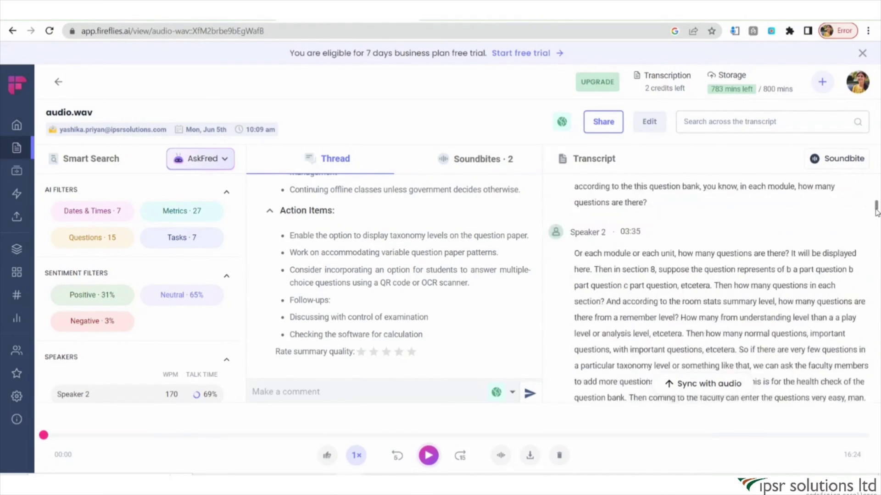
left_click_drag(670, 285, 571, 255)
scroll(833, 205, "up", 2)
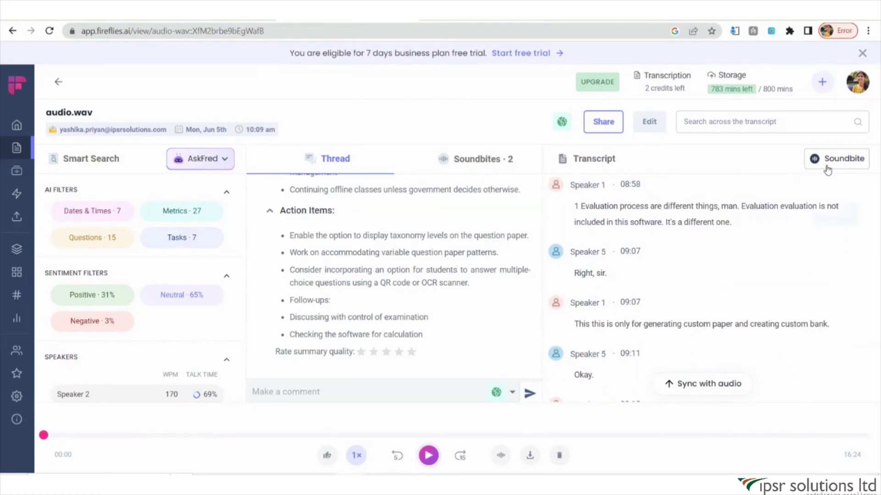
Step: Create a soundbite spanning 03:27 to 16:24, previewing the clip first
left_click(826, 159)
left_click(832, 207)
left_click(216, 309)
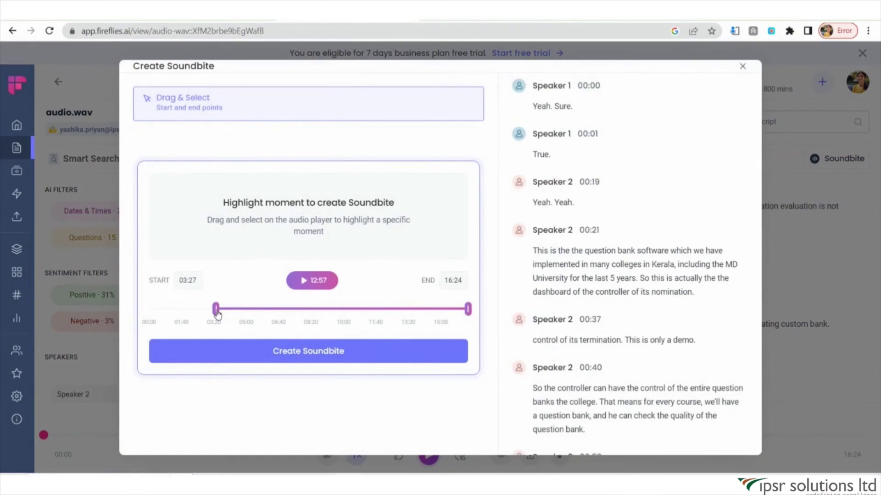
left_click(541, 285)
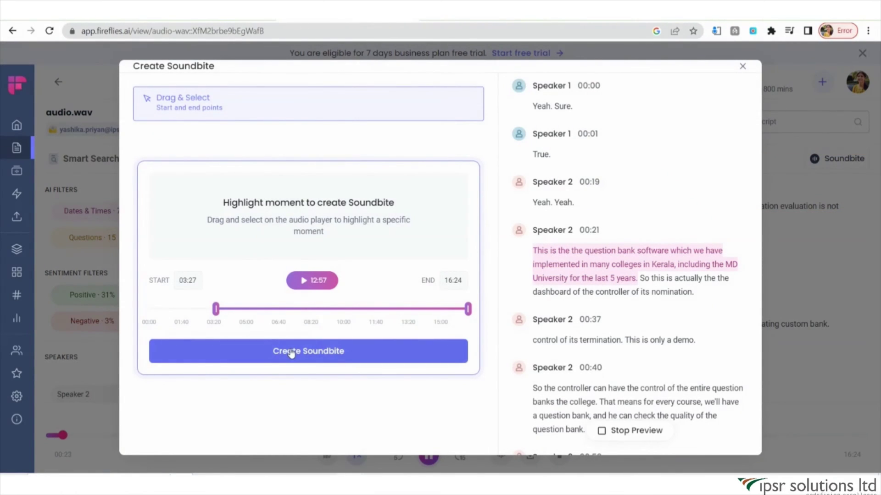
left_click(291, 352)
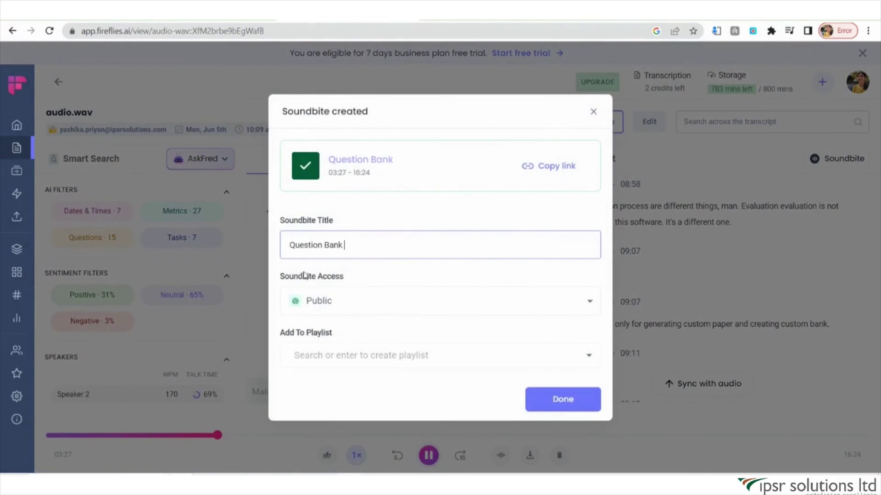
Step: Copy the soundbite's share link, keep its access public, and finish, pausing playback
left_click(557, 165)
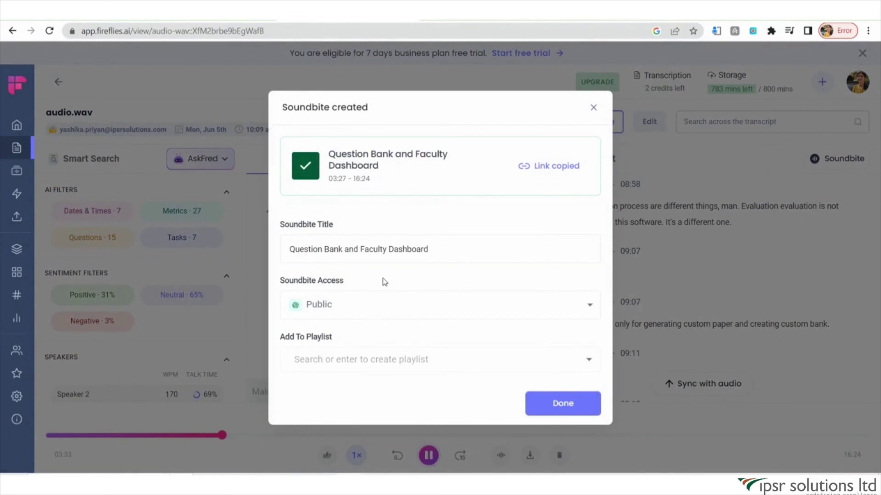
left_click(383, 305)
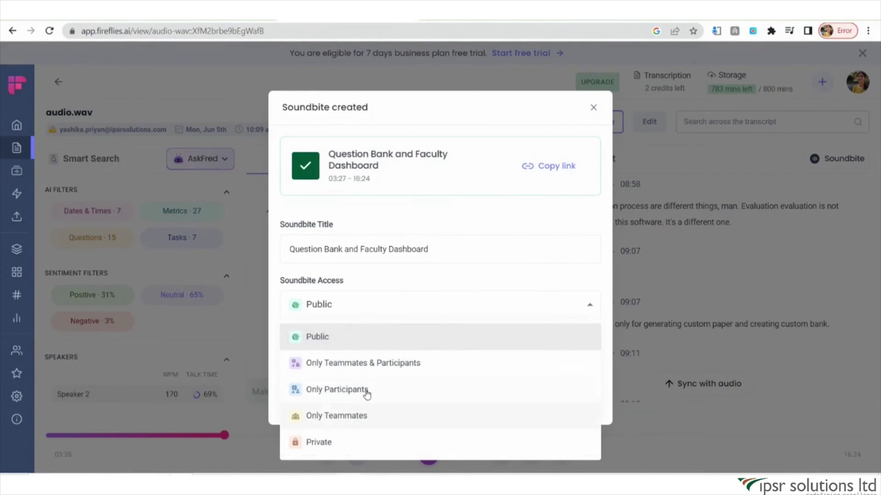
left_click(393, 313)
left_click(378, 362)
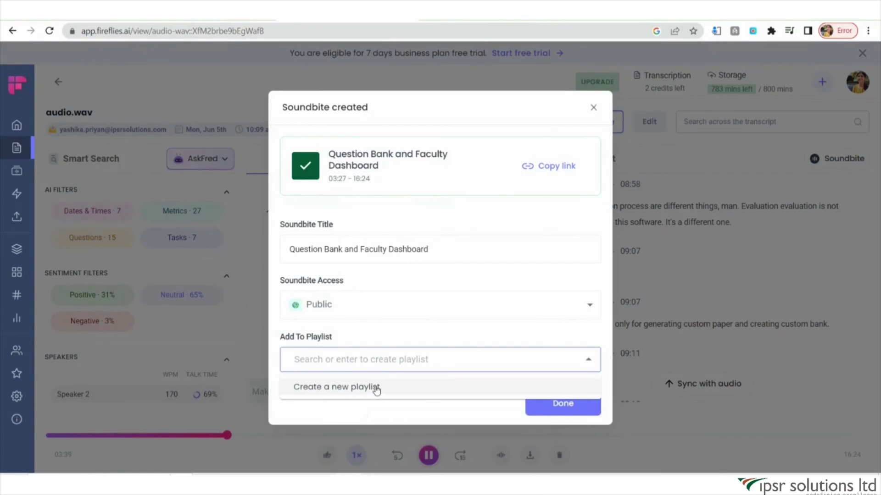
left_click(555, 403)
left_click(428, 456)
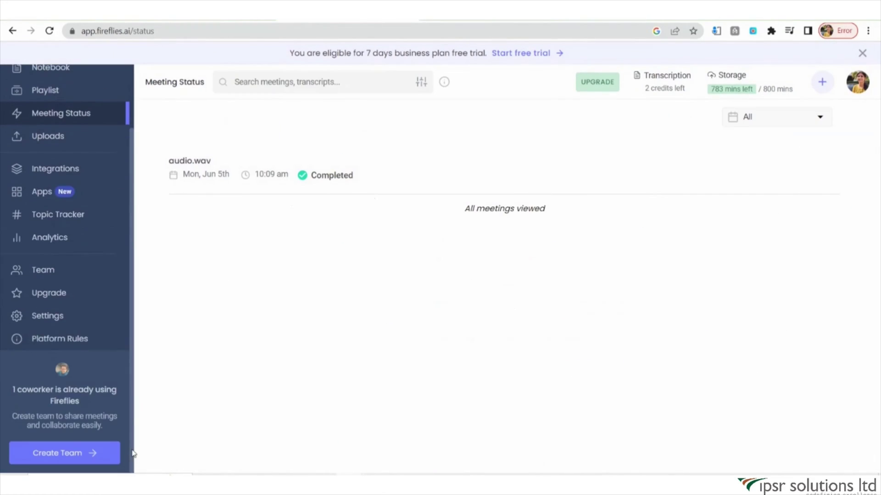
Step: Open the Team page, view the Invite members dialog, and close it
left_click(43, 269)
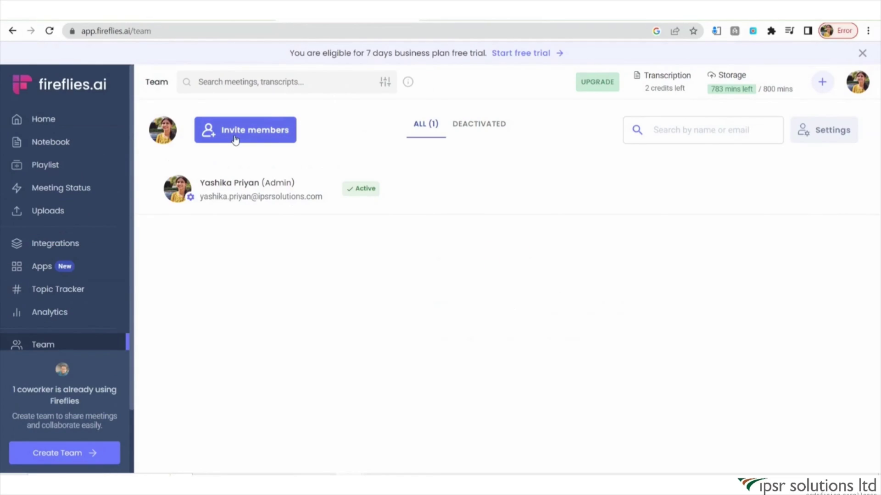
left_click(259, 140)
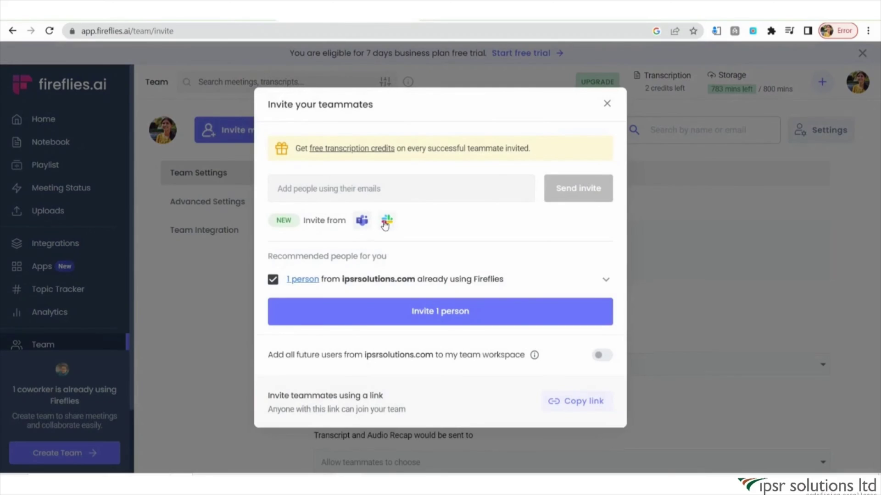
left_click(604, 105)
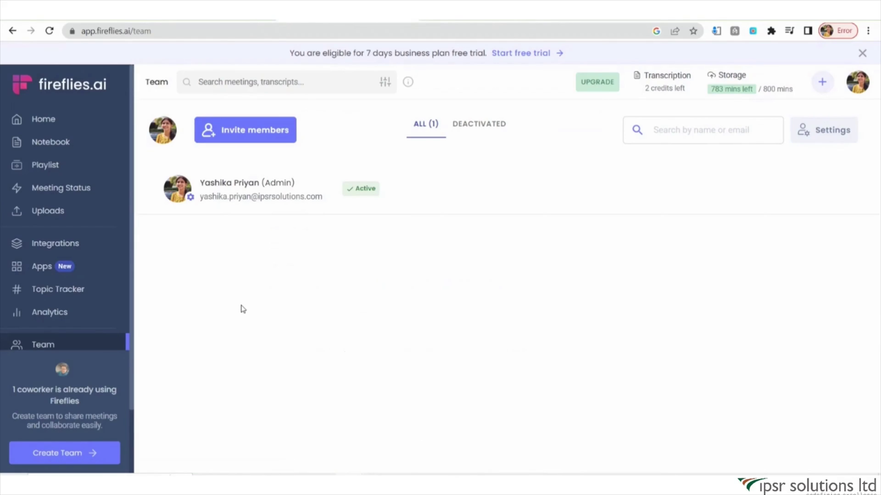